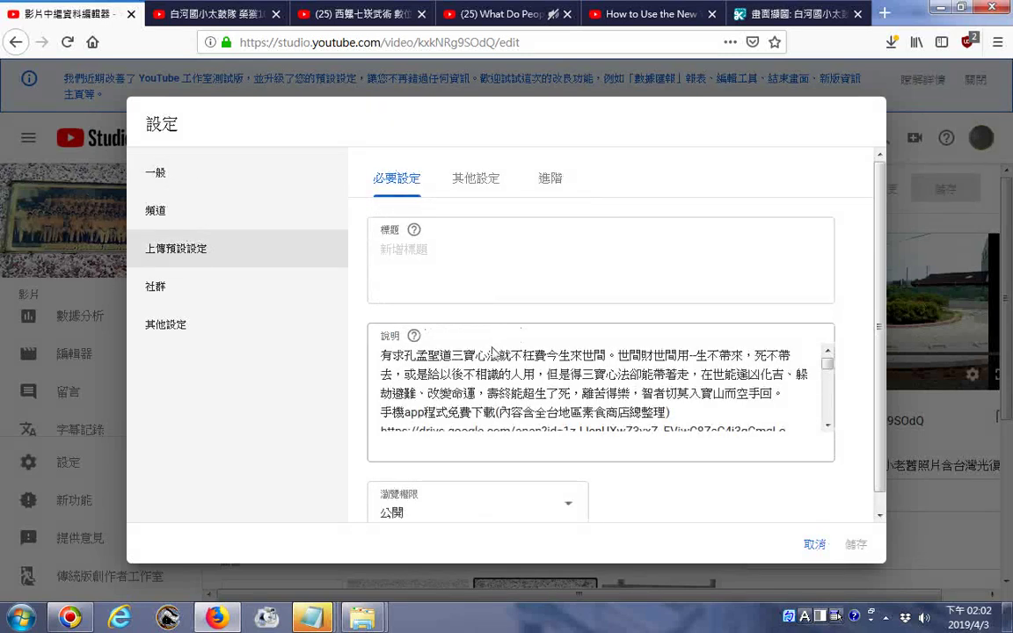
Change the date near the end of the default upload description to 2019.04.03.
scroll(499, 358, "down", 2)
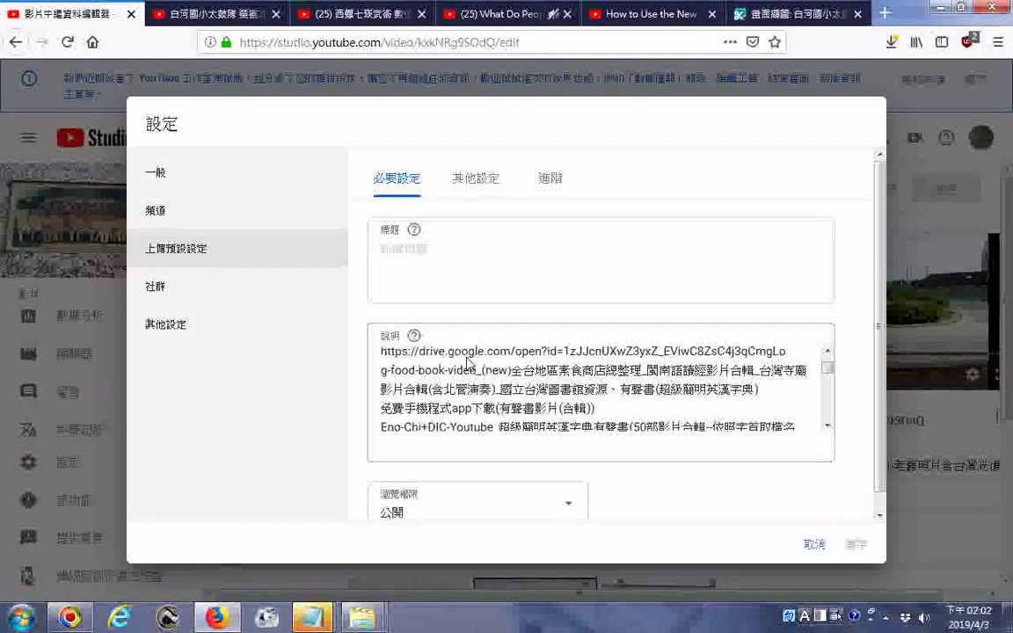
scroll(488, 369, "down", 4)
scroll(475, 385, "down", 3)
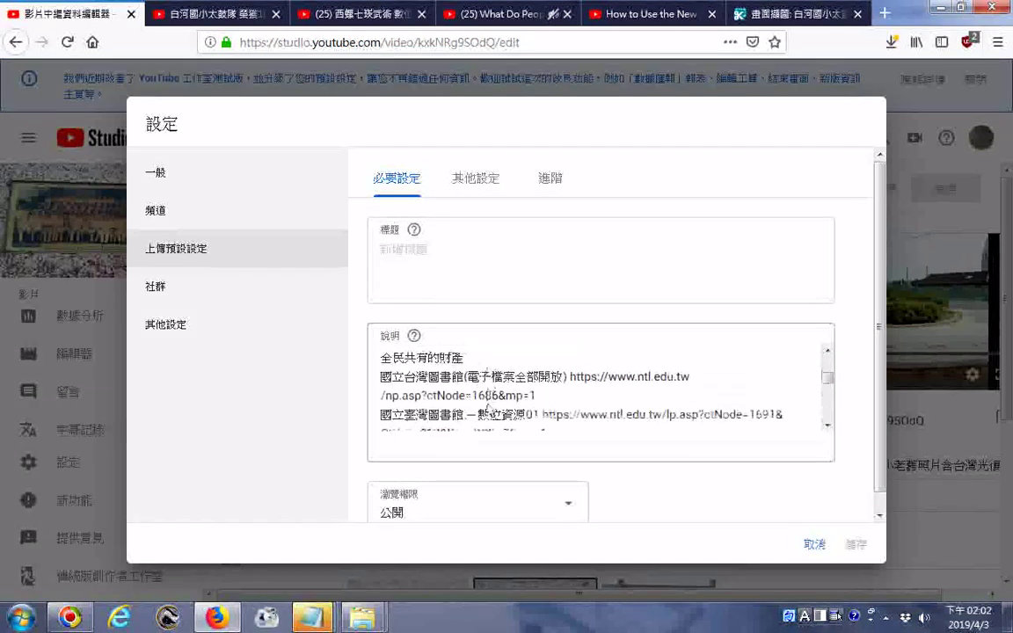
scroll(465, 396, "down", 5)
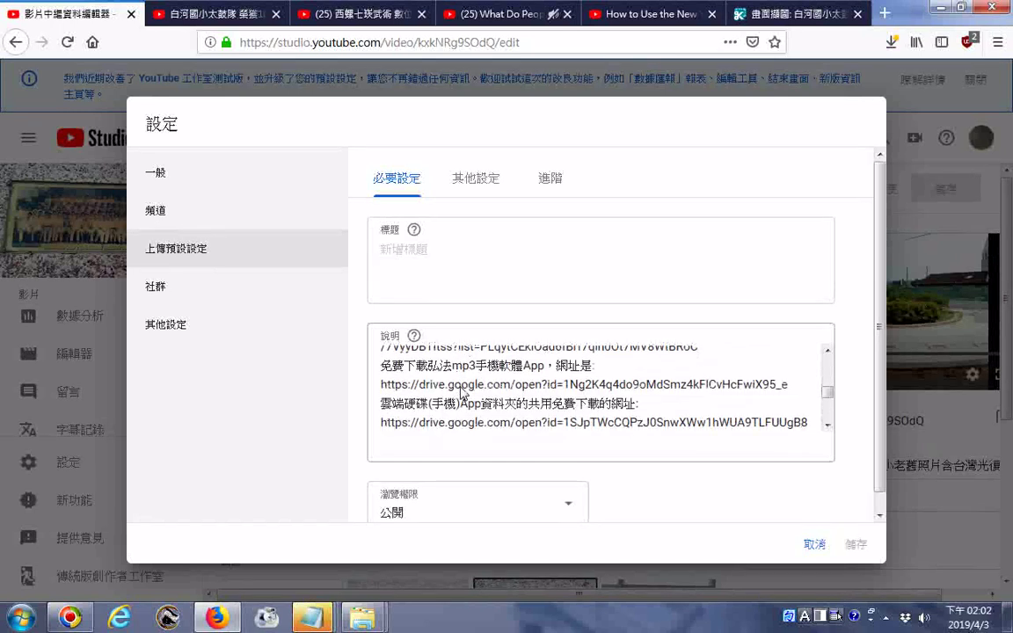
scroll(462, 392, "down", 3)
scroll(463, 390, "down", 3)
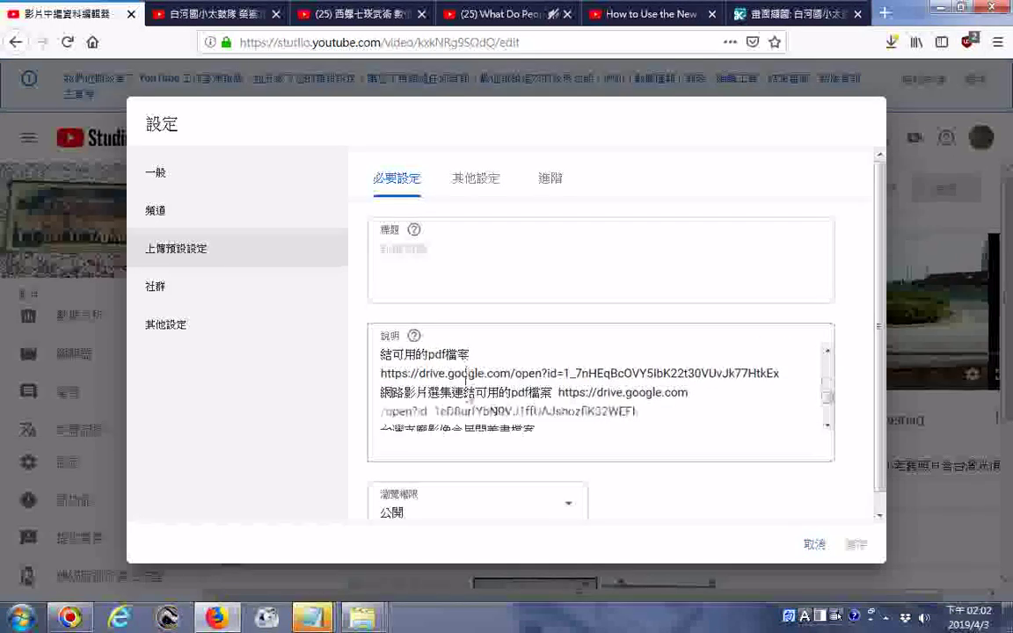
scroll(458, 400, "down", 1)
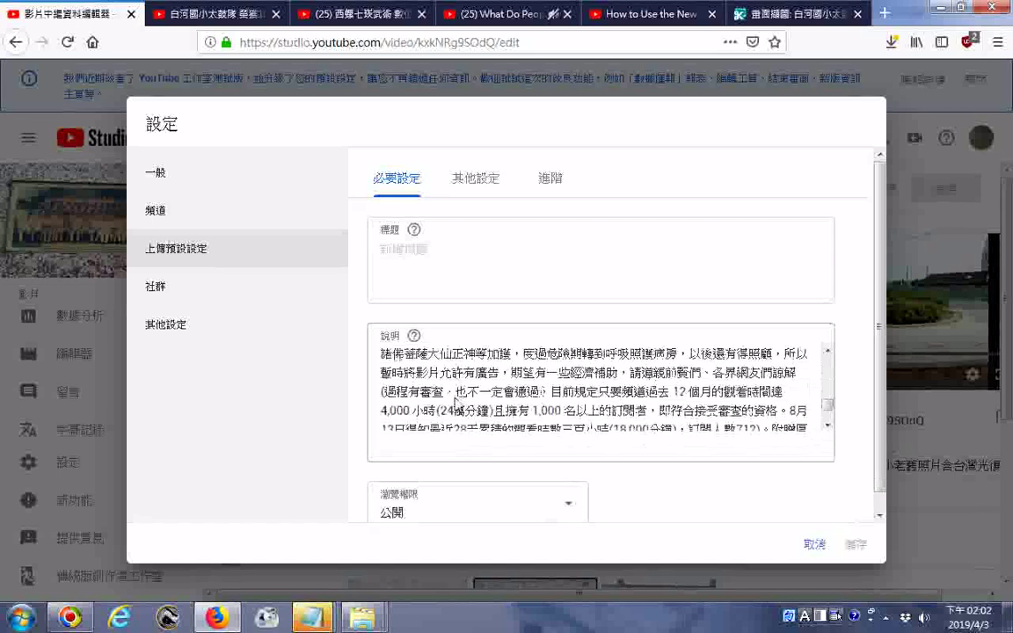
scroll(456, 401, "down", 2)
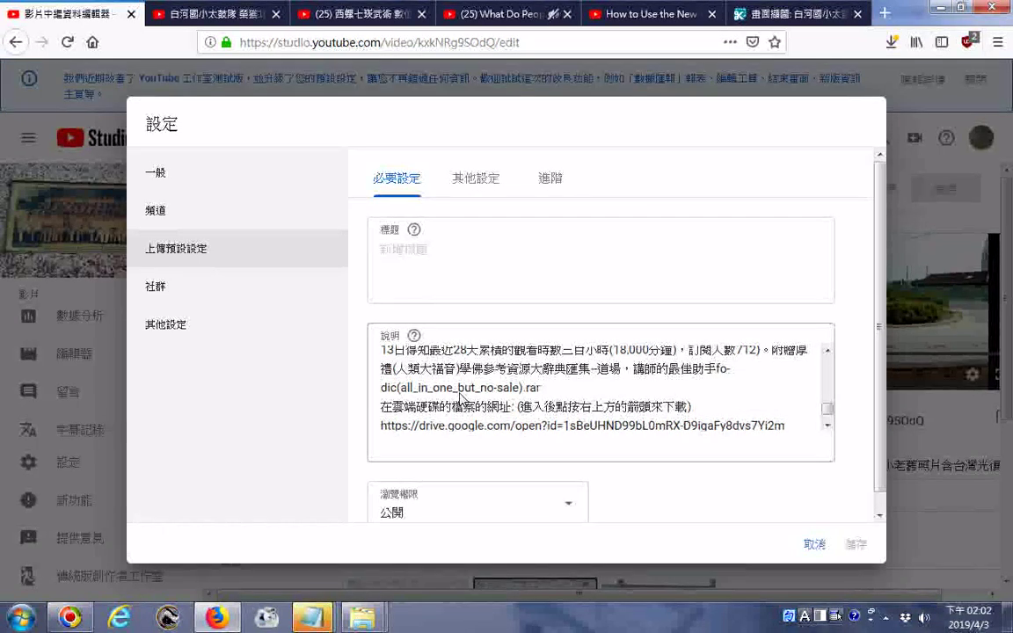
scroll(460, 398, "down", 2)
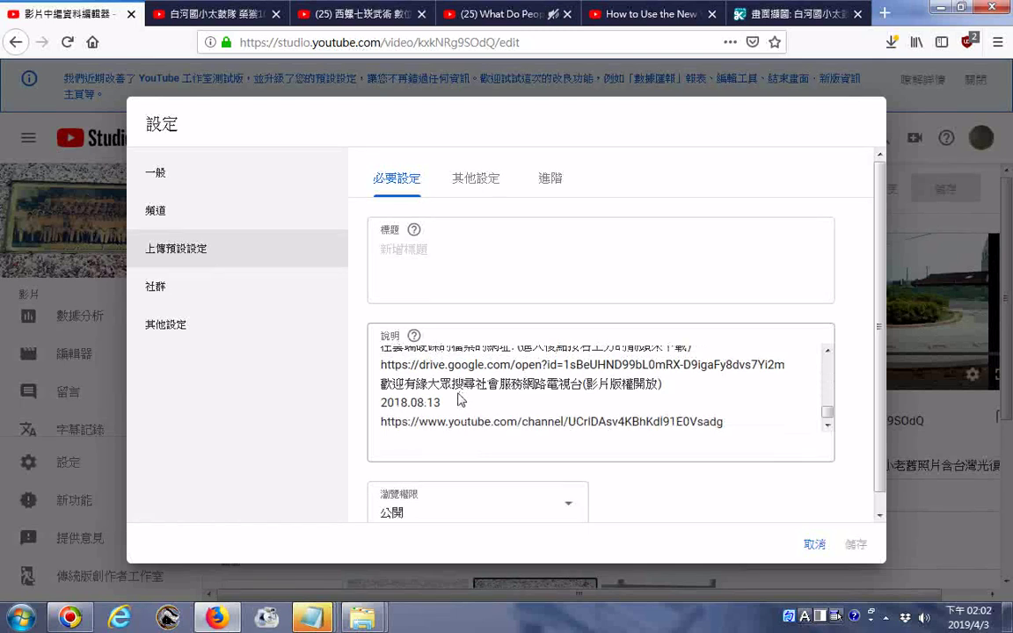
left_click(409, 404)
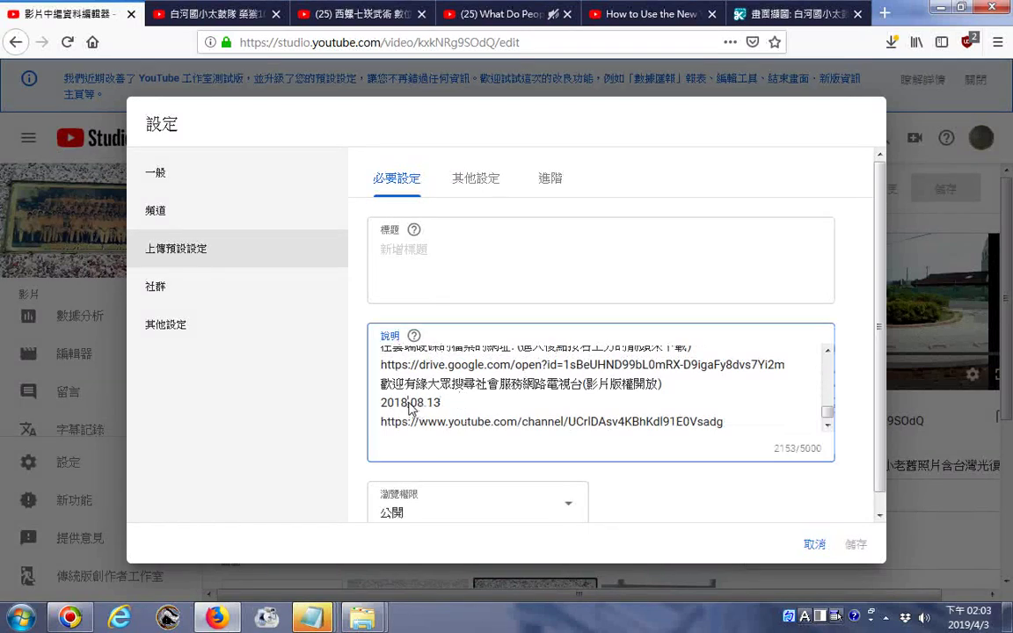
key("shift+Left")
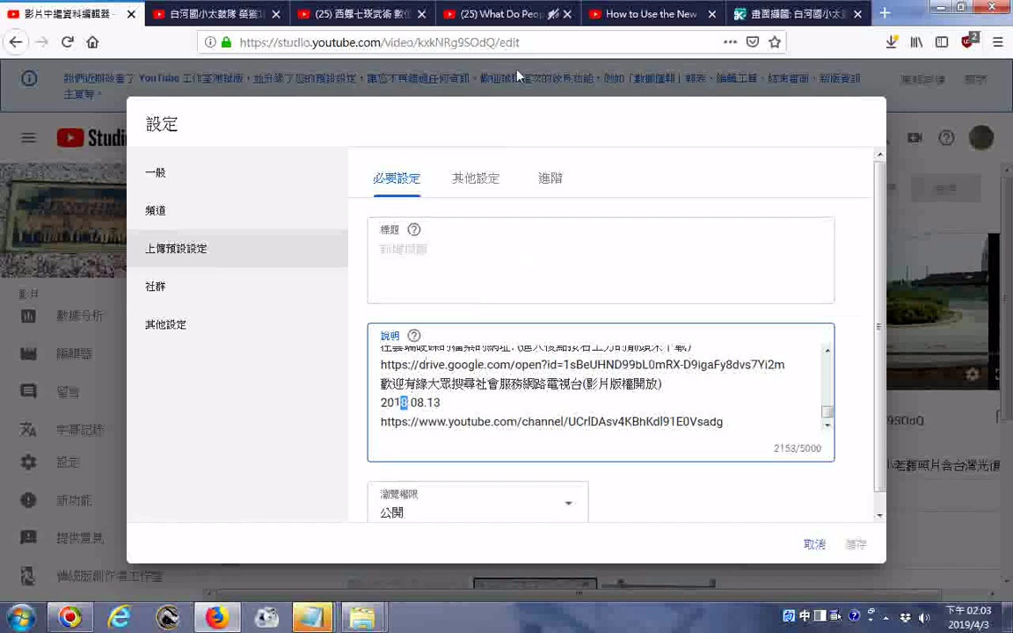
type("9.0")
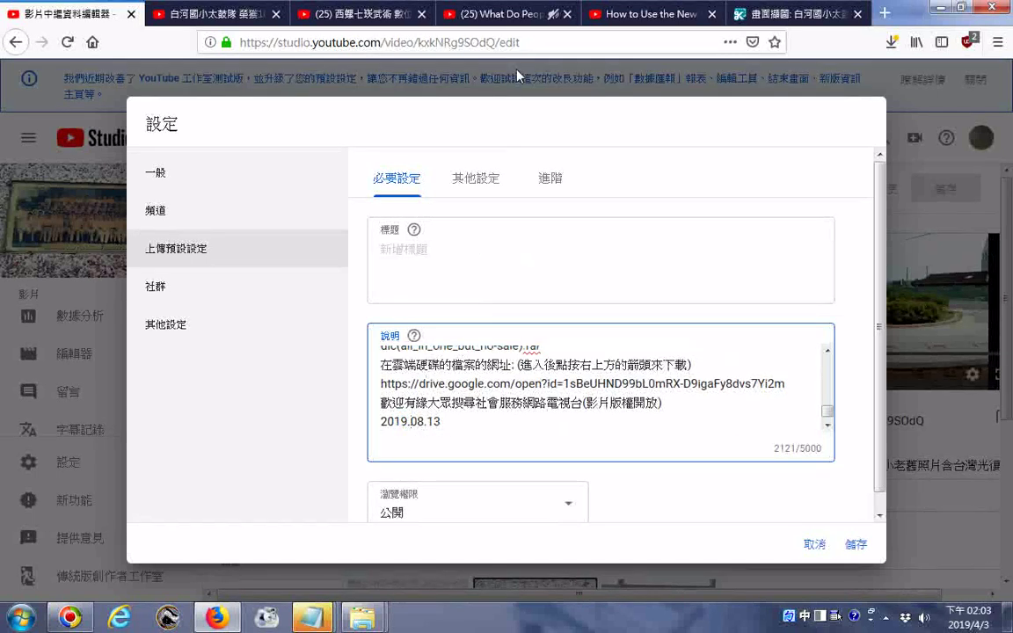
type("4")
key("Delete")
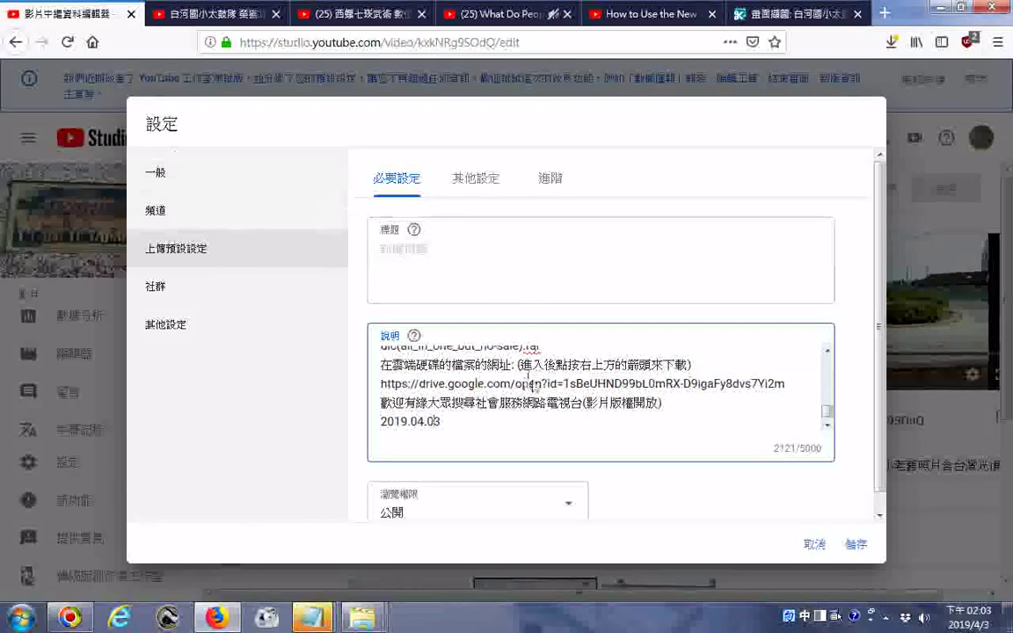
Change the date in the description's sentence about the last 28 days of watch time to 2019年4月3日.
left_click(828, 352)
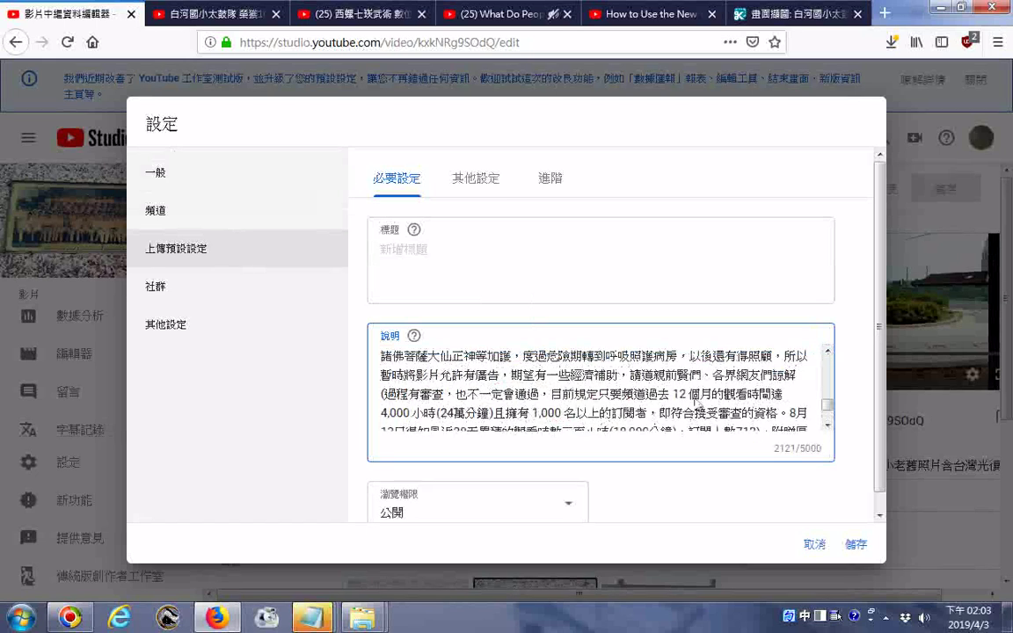
left_click(828, 427)
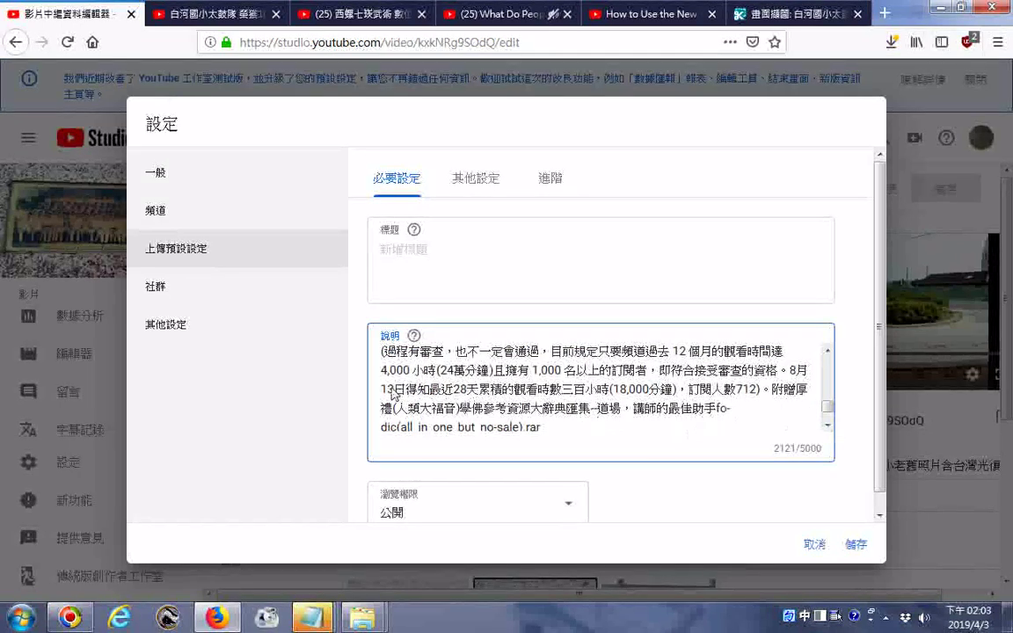
double_click(794, 370)
type("2019")
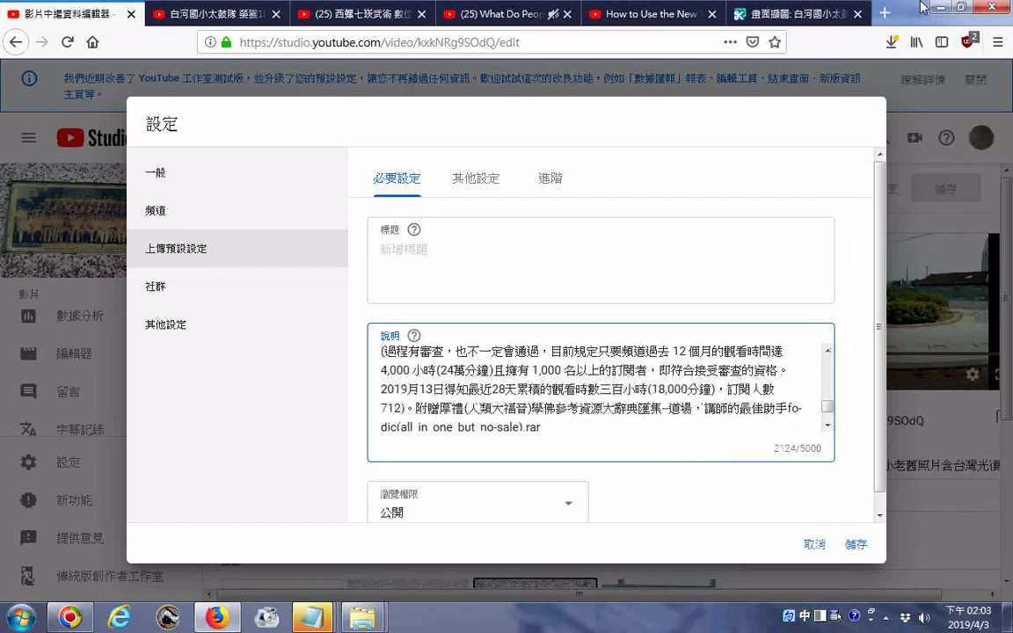
type("年")
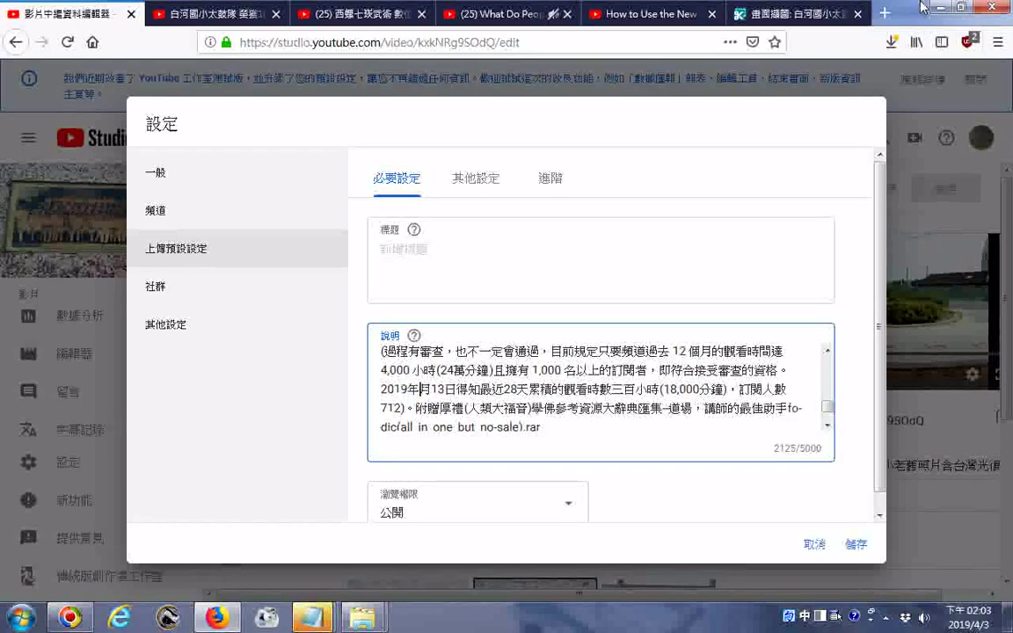
type("4")
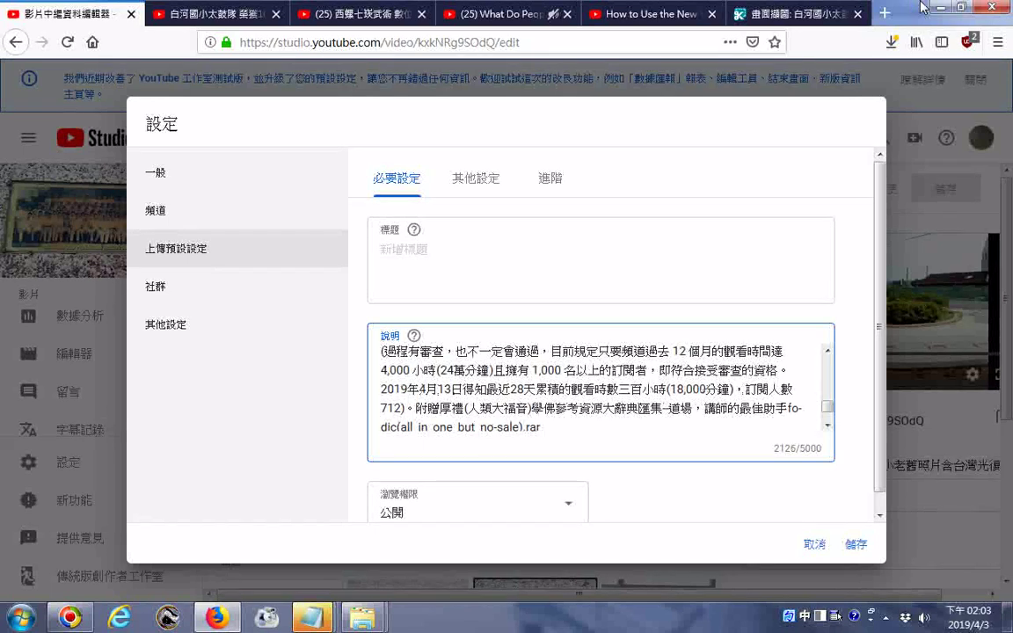
key("BackSpace")
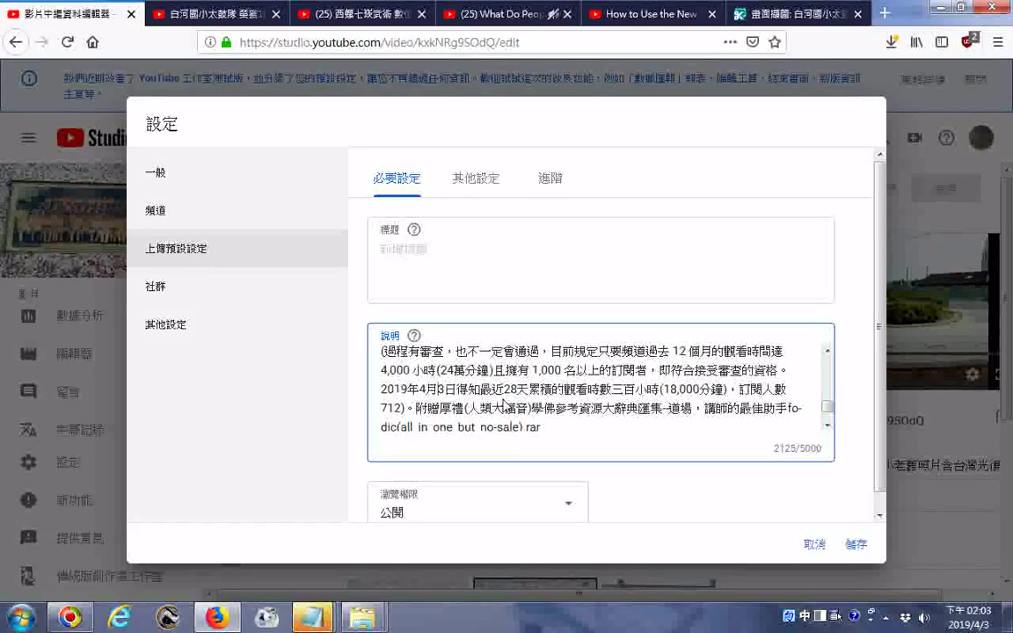
Set the subscriber count (訂閱人數) in the default description to 1,006.
left_click_drag(381, 410, 396, 410)
key("BackSpace")
type("100")
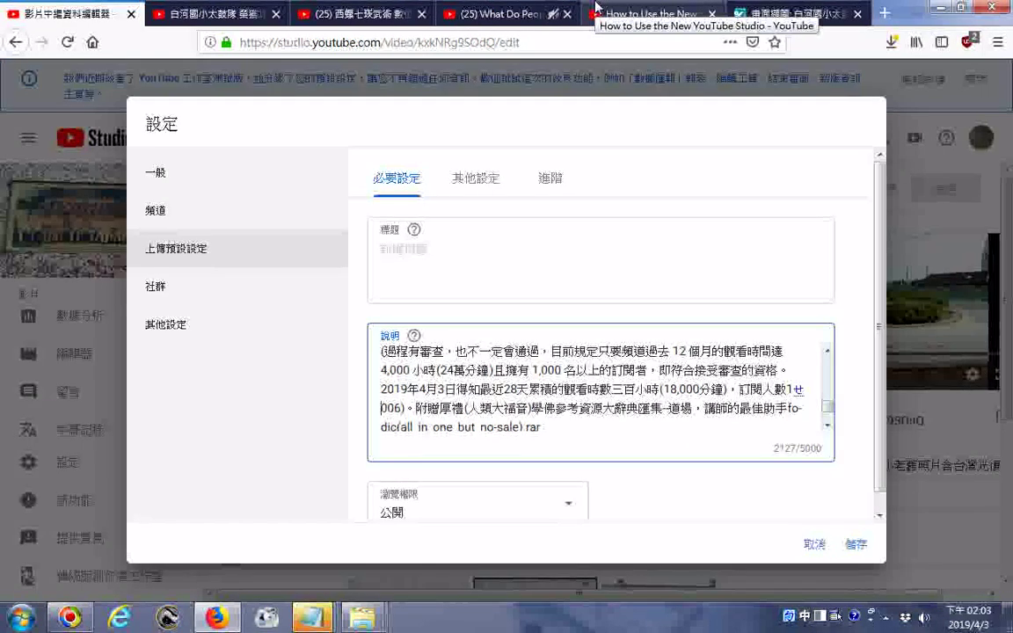
type(",")
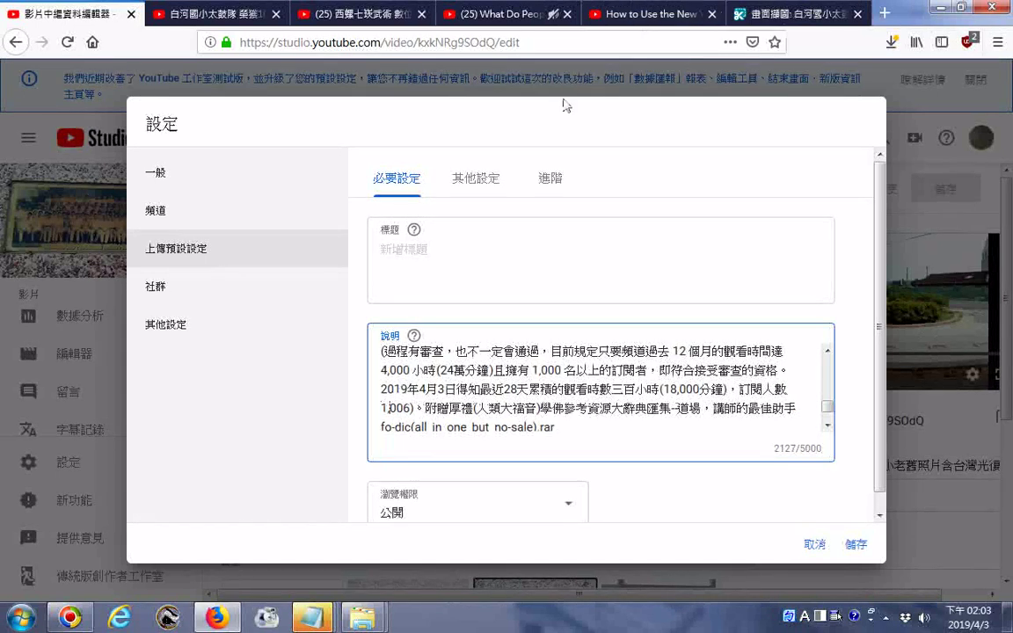
left_click(314, 330)
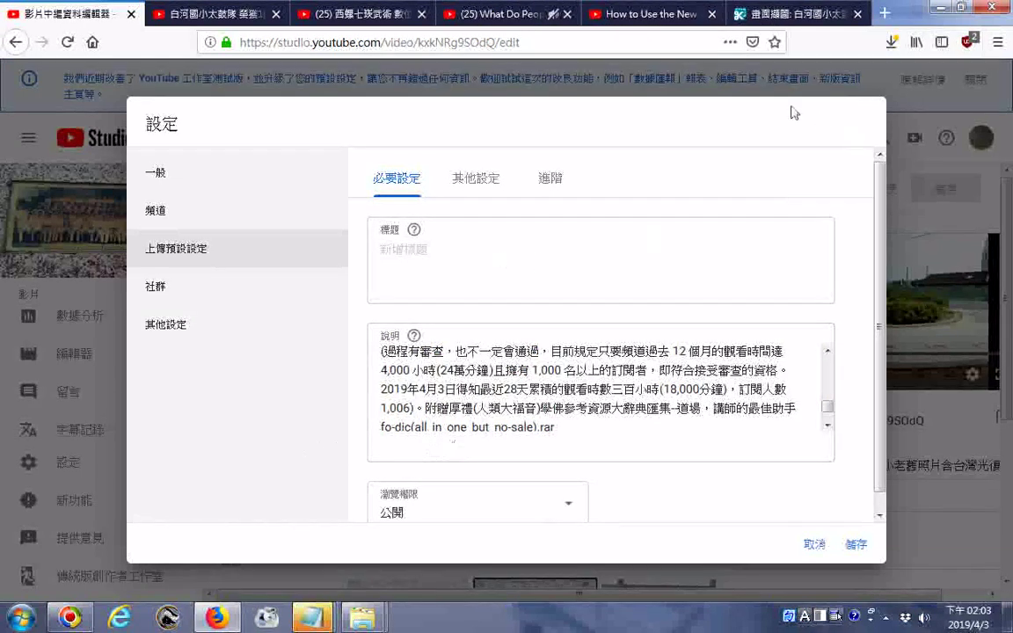
Open YouTube in a new browser window and view the account's own channel page to check its subscriber count.
key("ctrl+n")
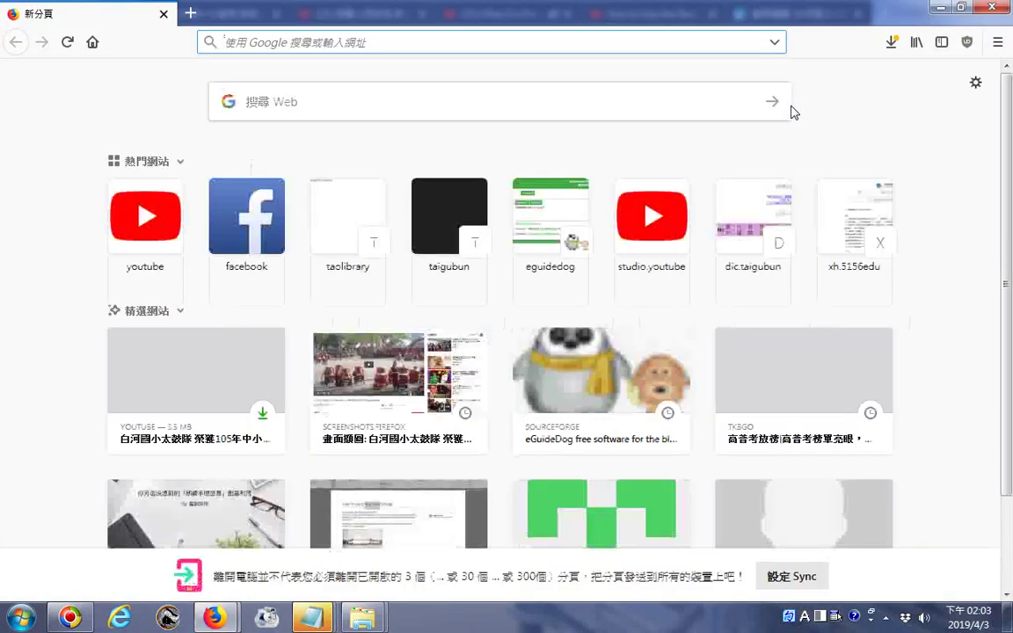
left_click(145, 216)
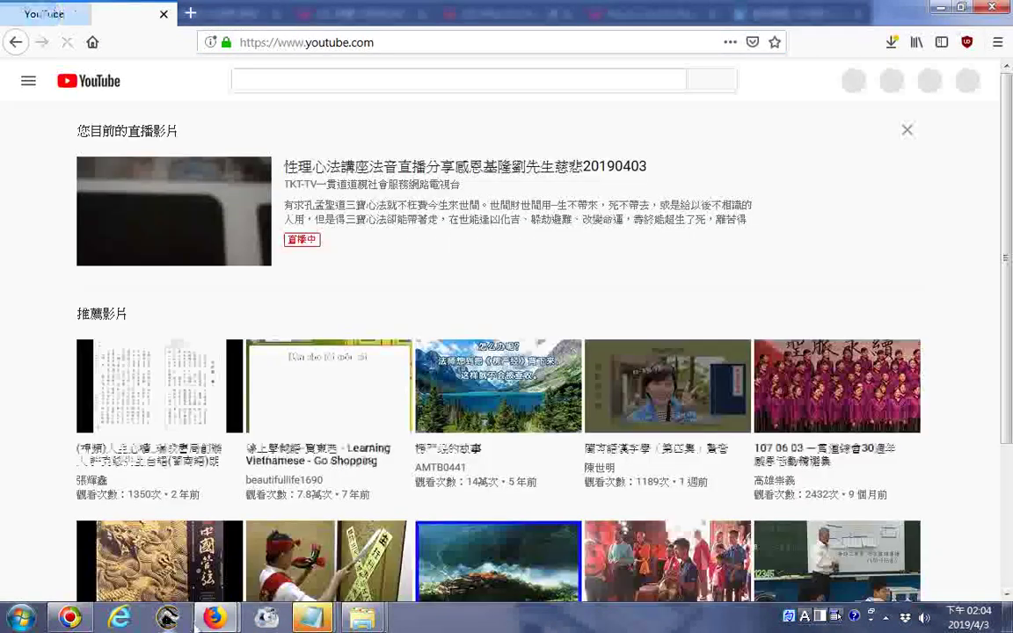
mouse_move(213, 618)
left_click(149, 477)
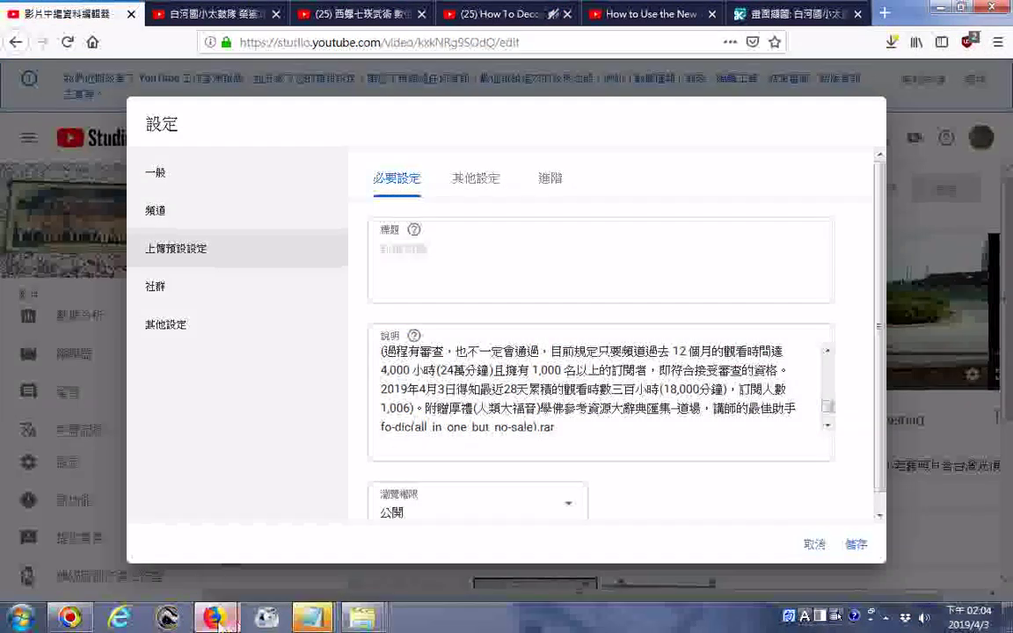
mouse_move(220, 621)
left_click(281, 495)
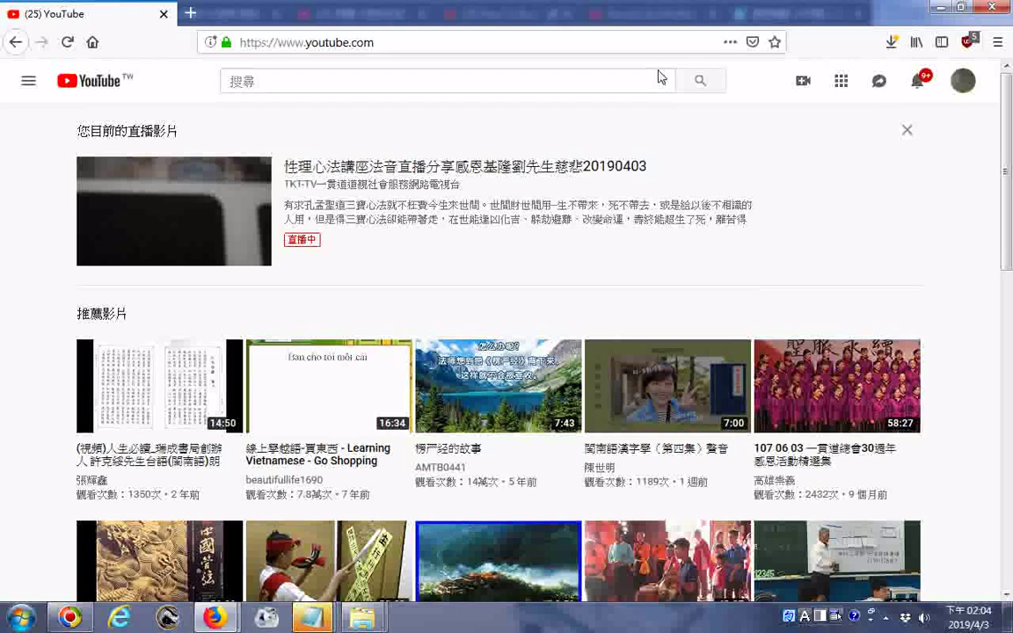
left_click(963, 81)
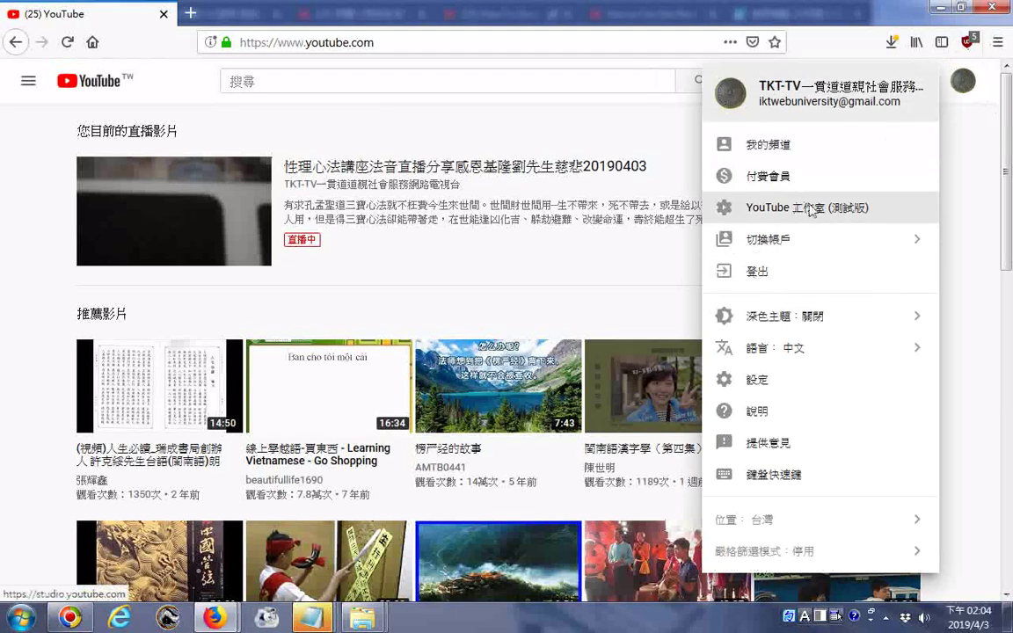
left_click(730, 147)
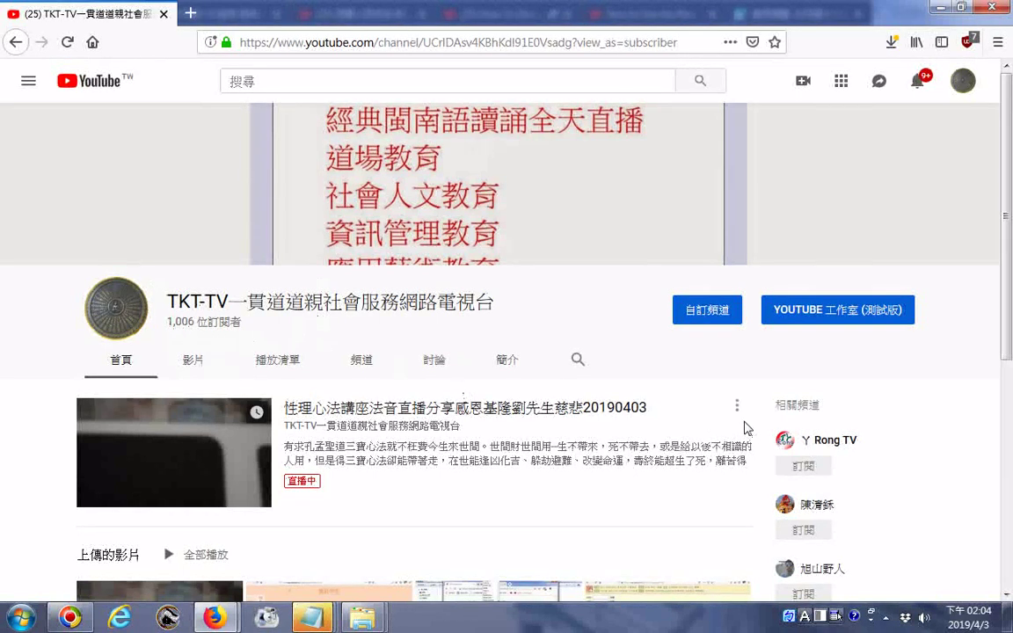
Open the YouTube Studio (測試版) dashboard and select the past-28-days watch time figure in minutes.
left_click(968, 82)
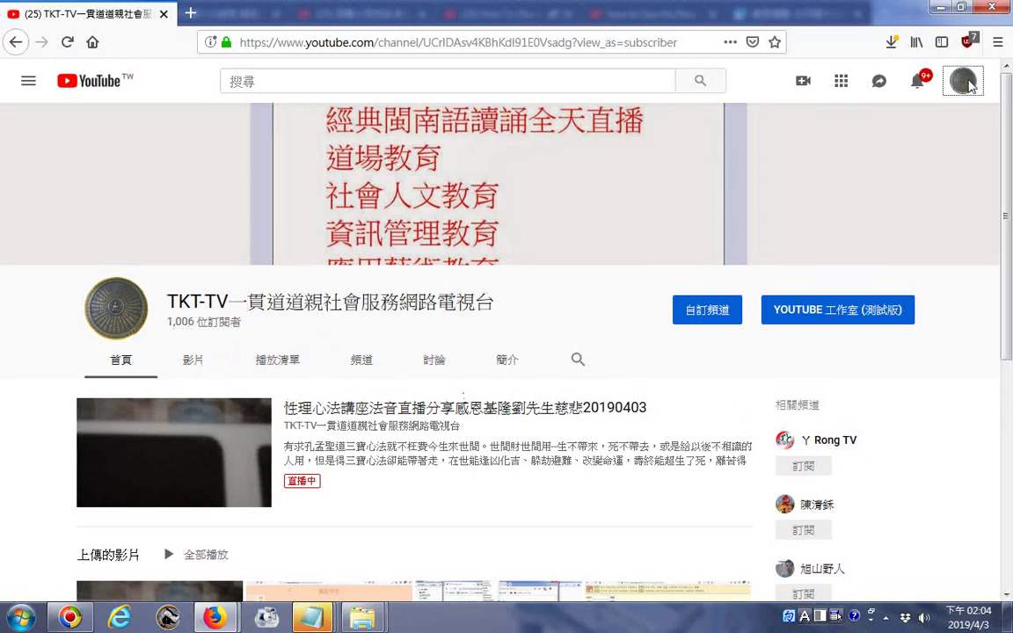
left_click(818, 207)
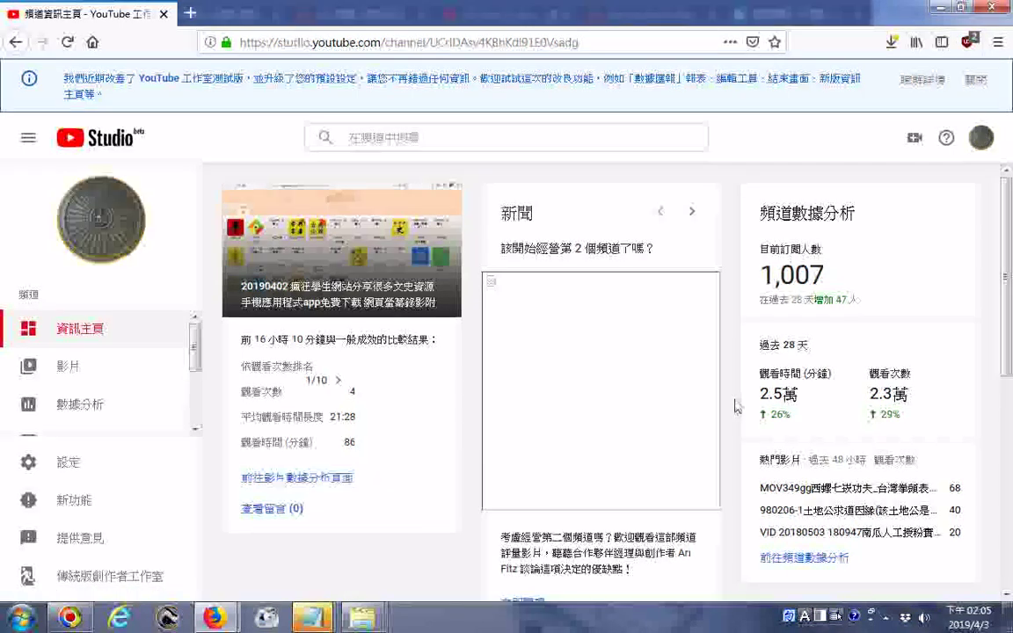
left_click_drag(759, 394, 797, 395)
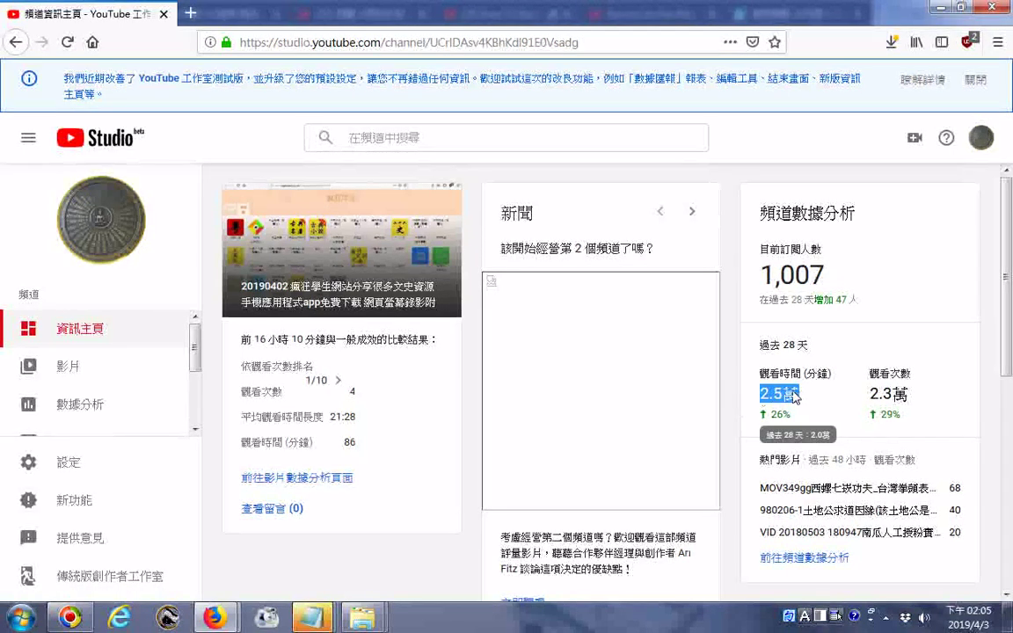
right_click(796, 395)
left_click(746, 370)
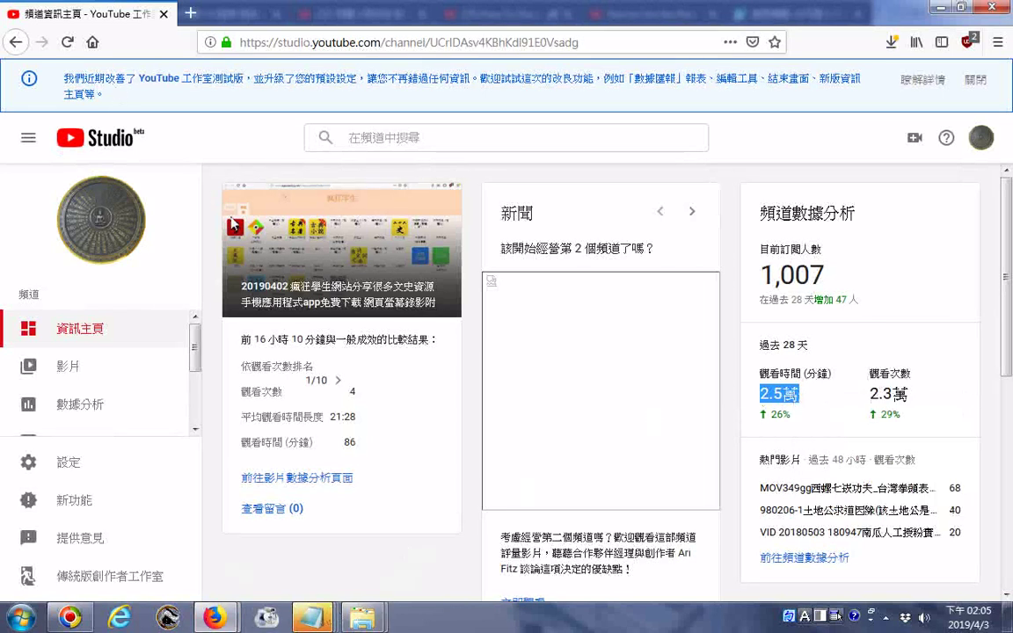
Return to the upload defaults window and set the description's 28-day watch time in minutes to 2.5萬.
mouse_move(218, 621)
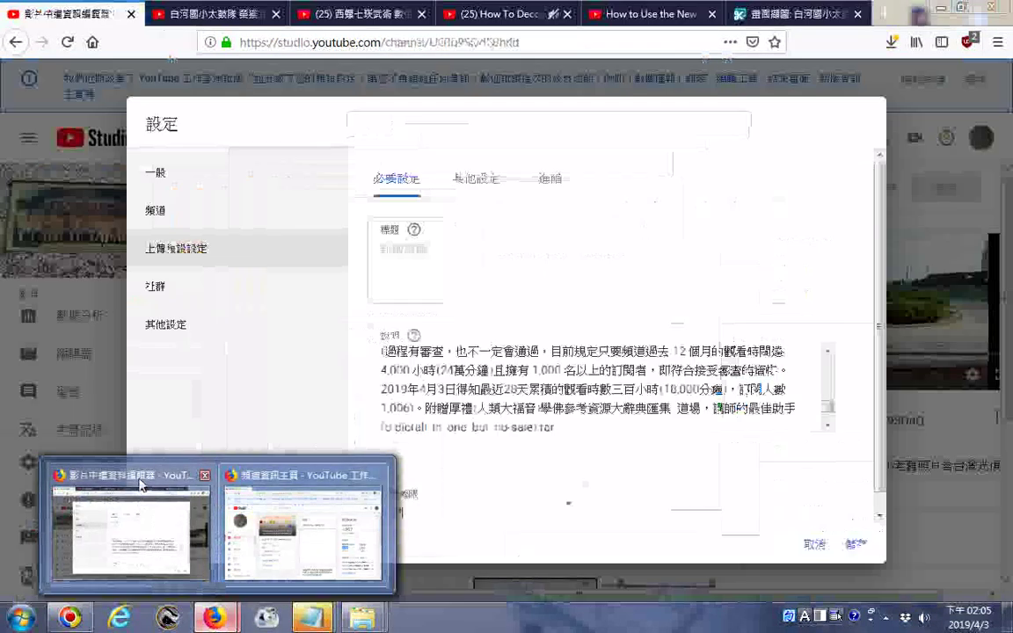
left_click(140, 484)
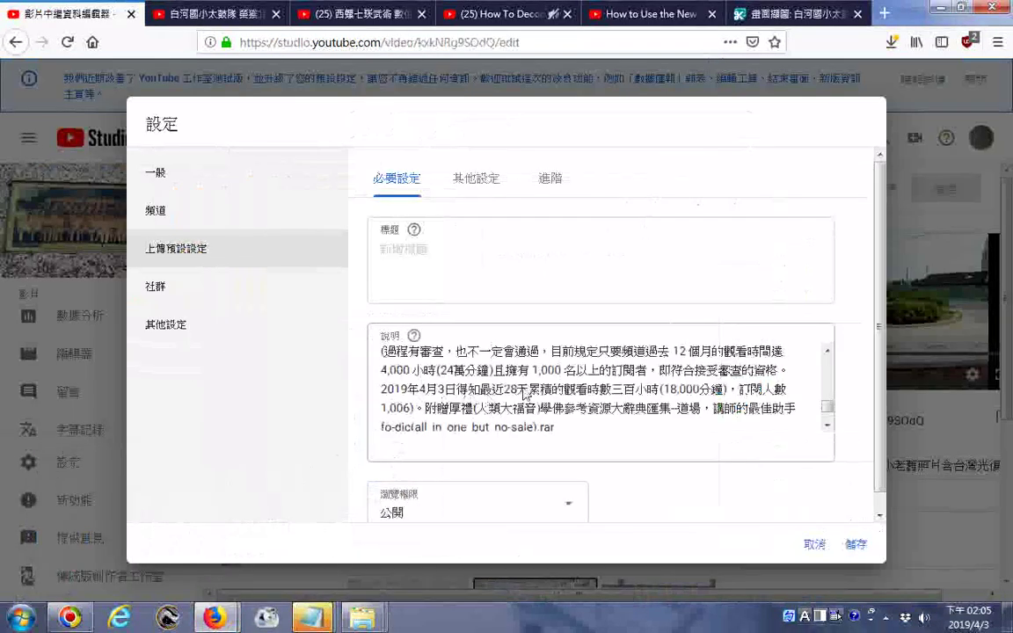
left_click(615, 394)
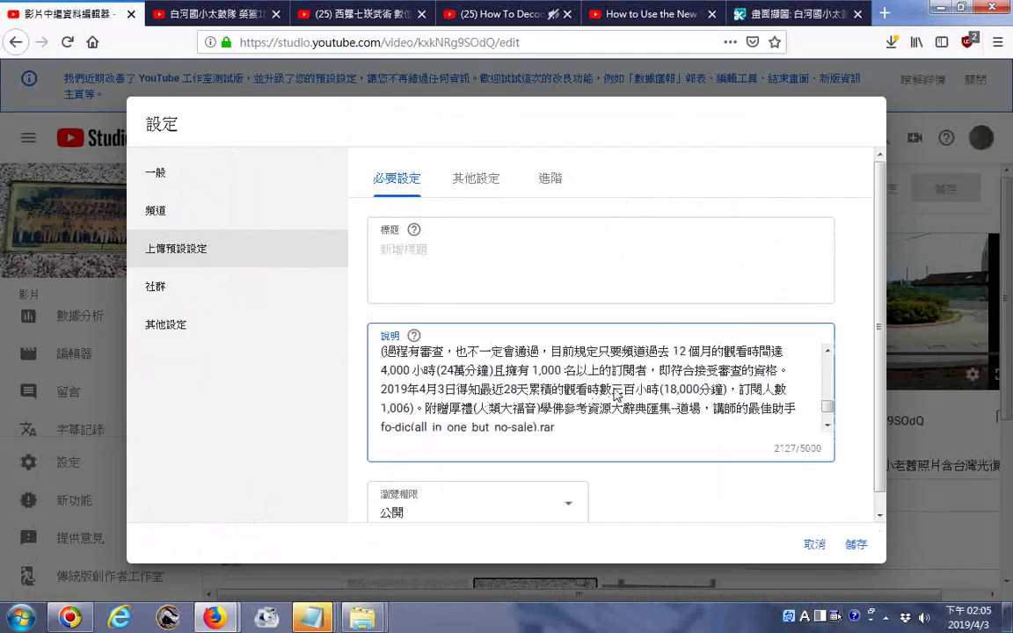
key("BackSpace")
type("三")
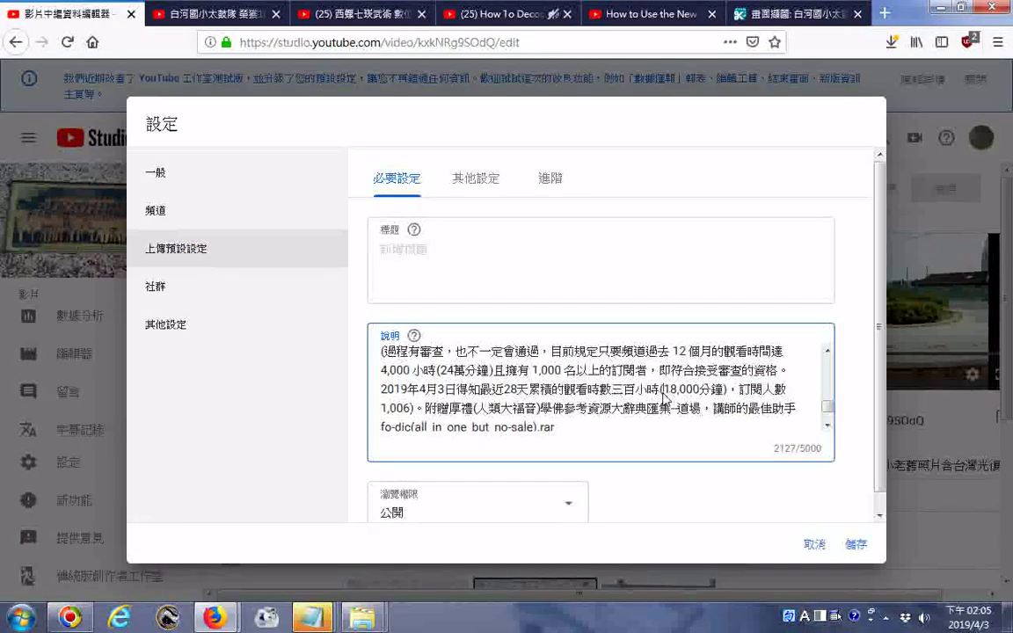
left_click_drag(665, 394, 702, 396)
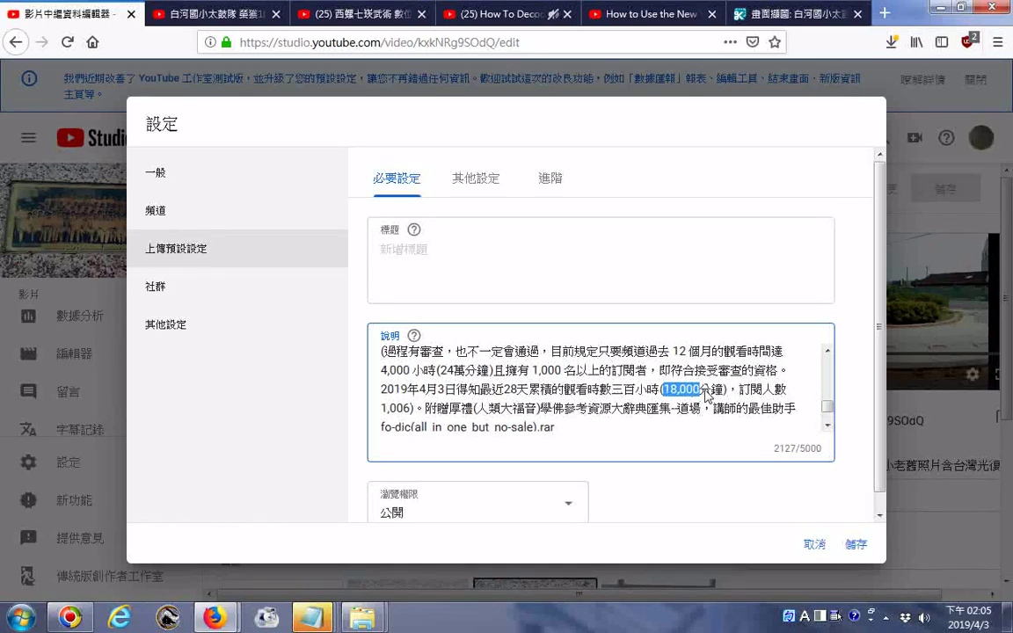
left_click_drag(708, 396, 698, 396)
right_click(692, 394)
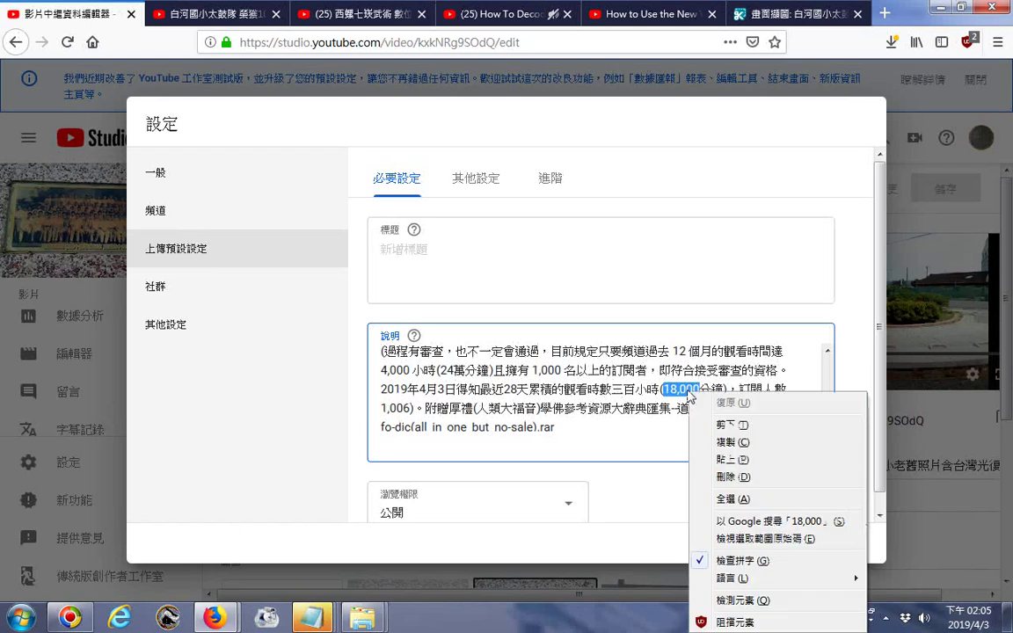
left_click(726, 442)
type("2.5萬")
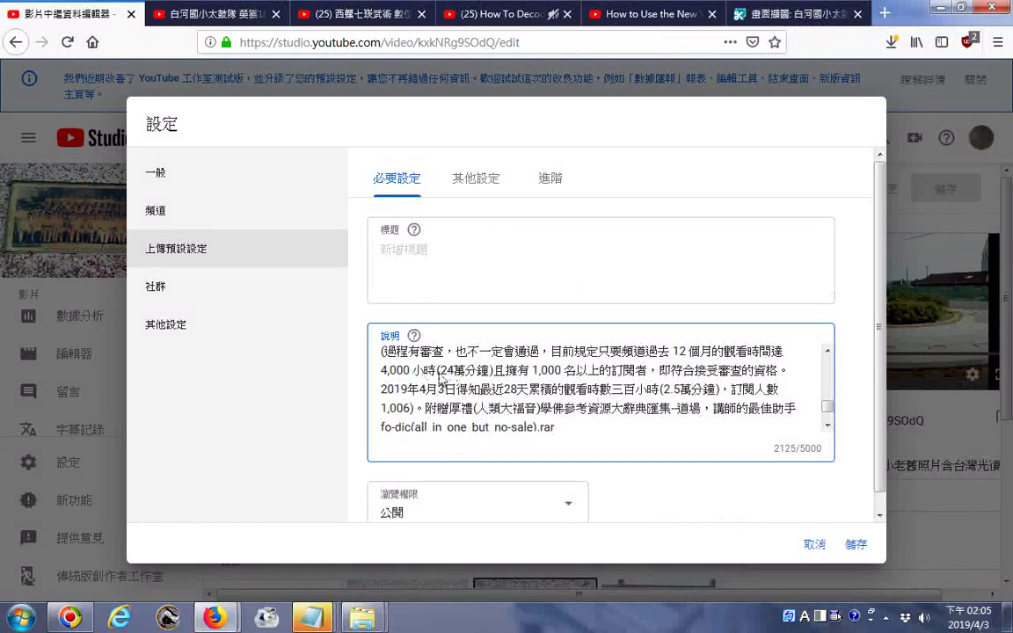
Delete the hours figure 三百小時 from the 28-day watch time sentence in the default description.
left_click_drag(439, 370, 490, 373)
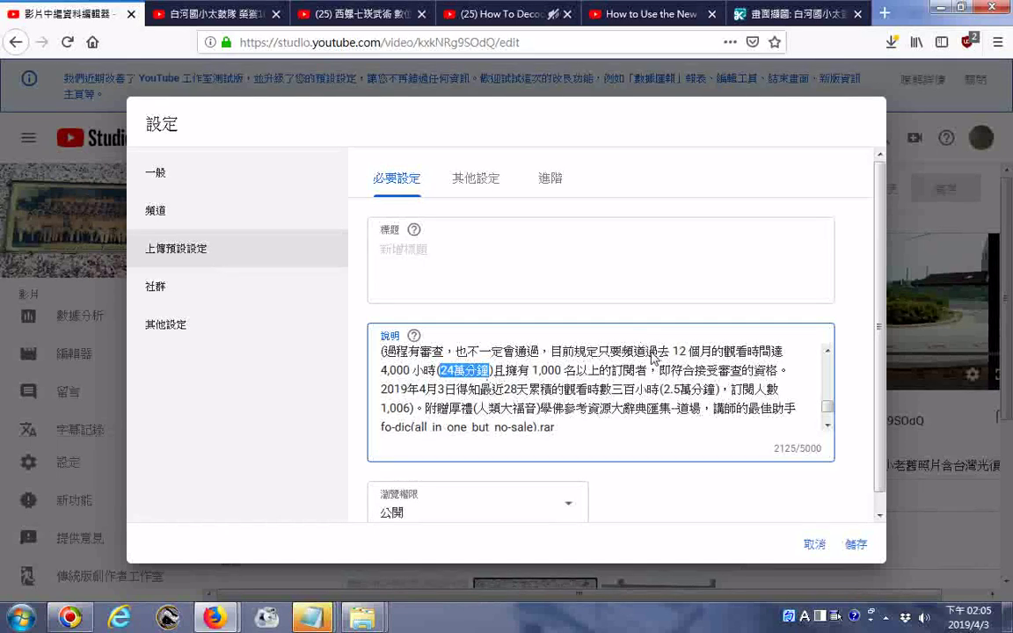
left_click_drag(648, 352, 774, 355)
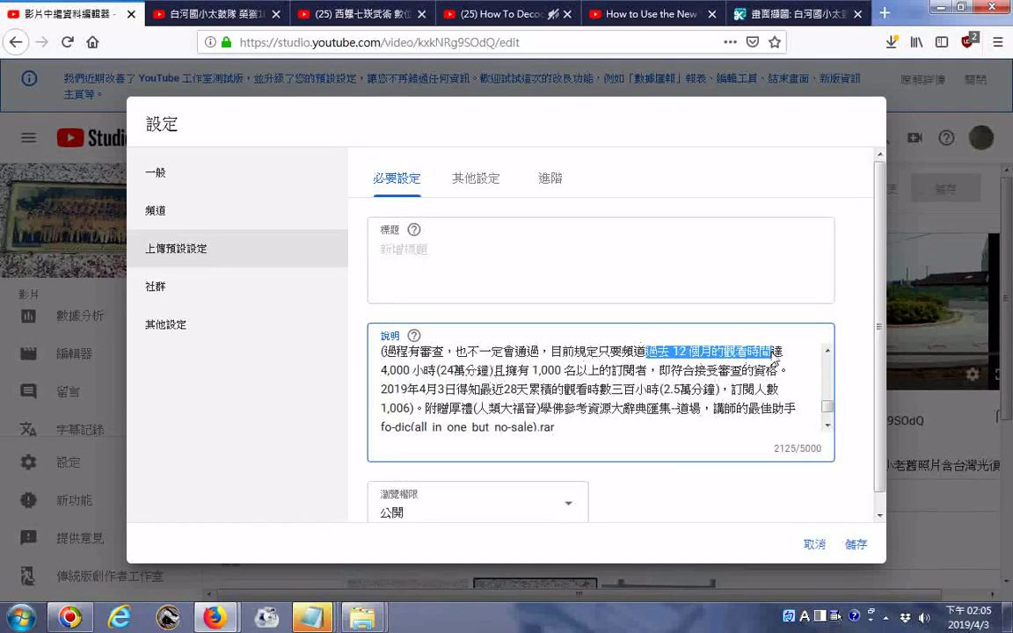
left_click(774, 353)
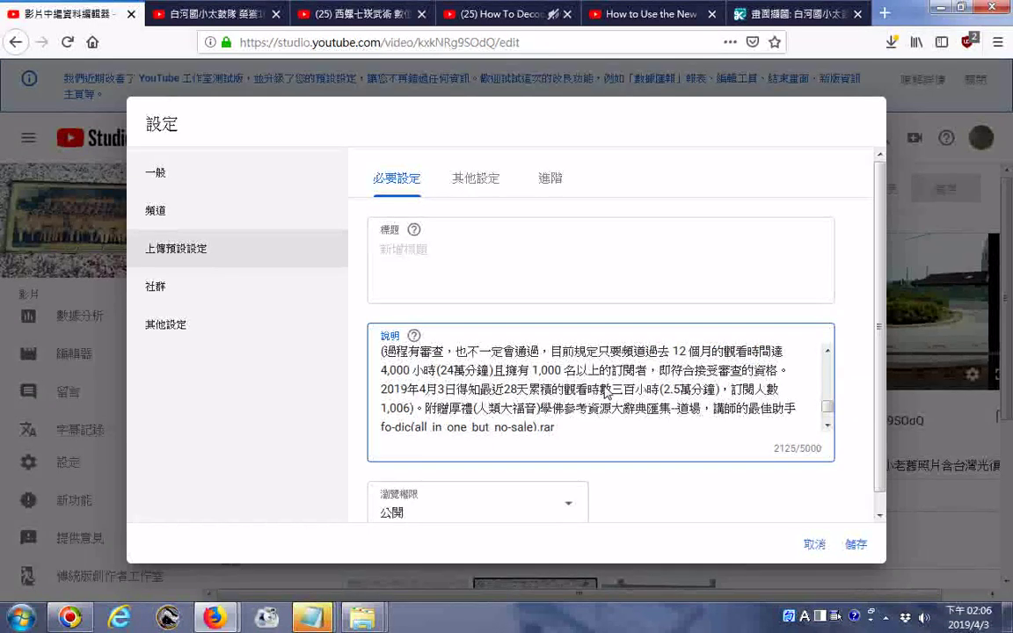
left_click_drag(613, 397, 654, 397)
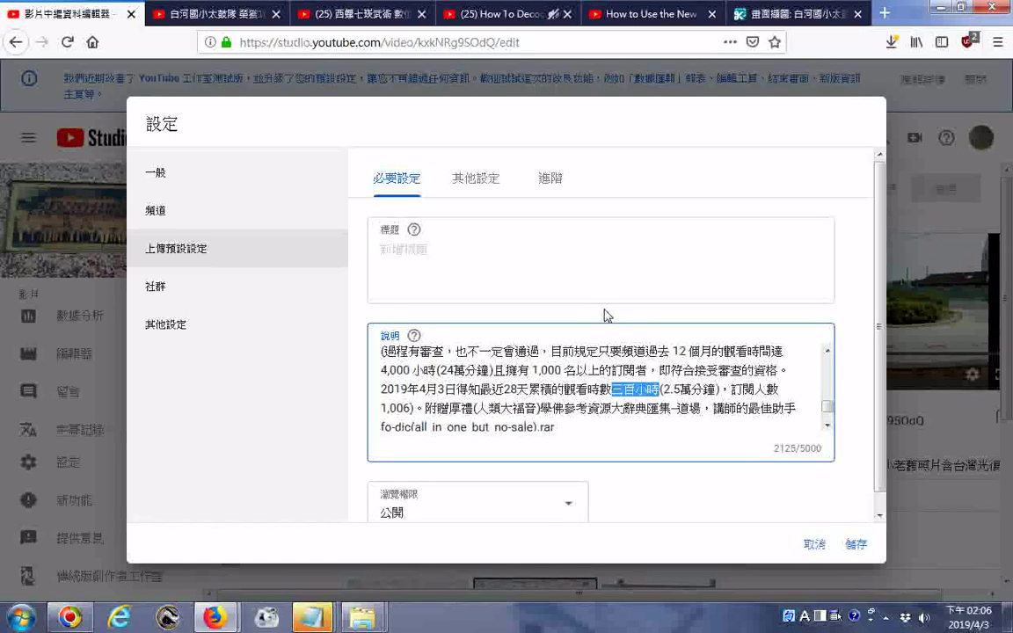
key("BackSpace")
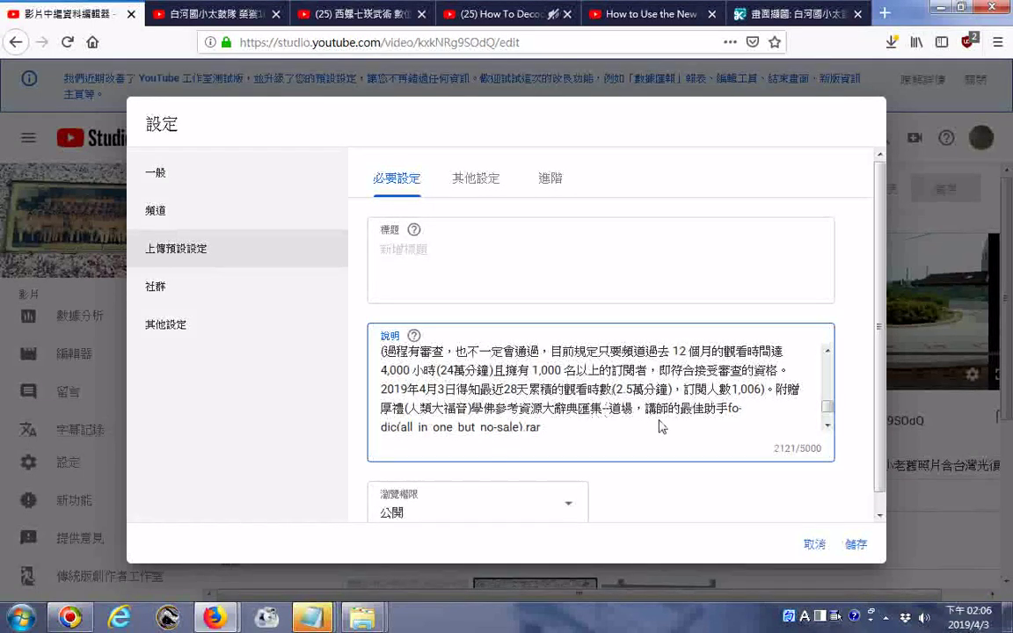
Check the end of the default description and save the upload default settings.
scroll(733, 421, "down", 1)
scroll(733, 424, "down", 2)
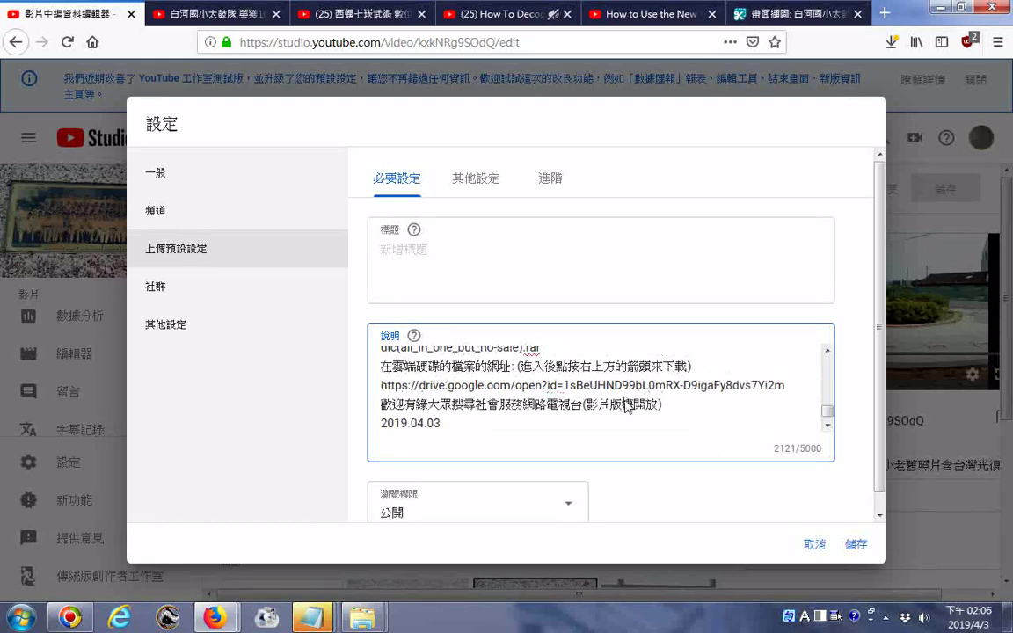
scroll(740, 444, "down", 1)
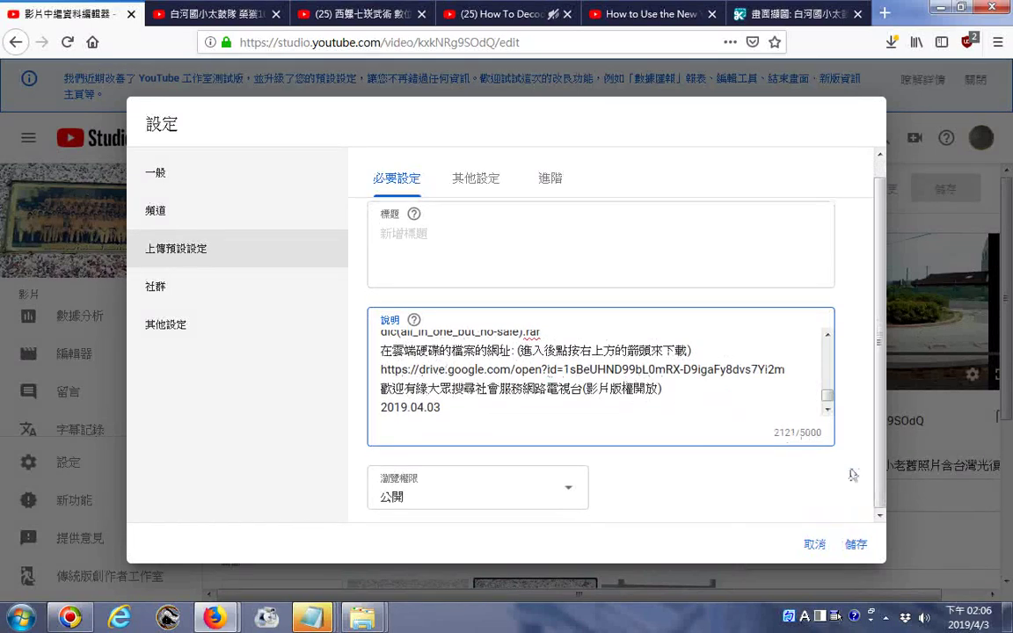
left_click(856, 544)
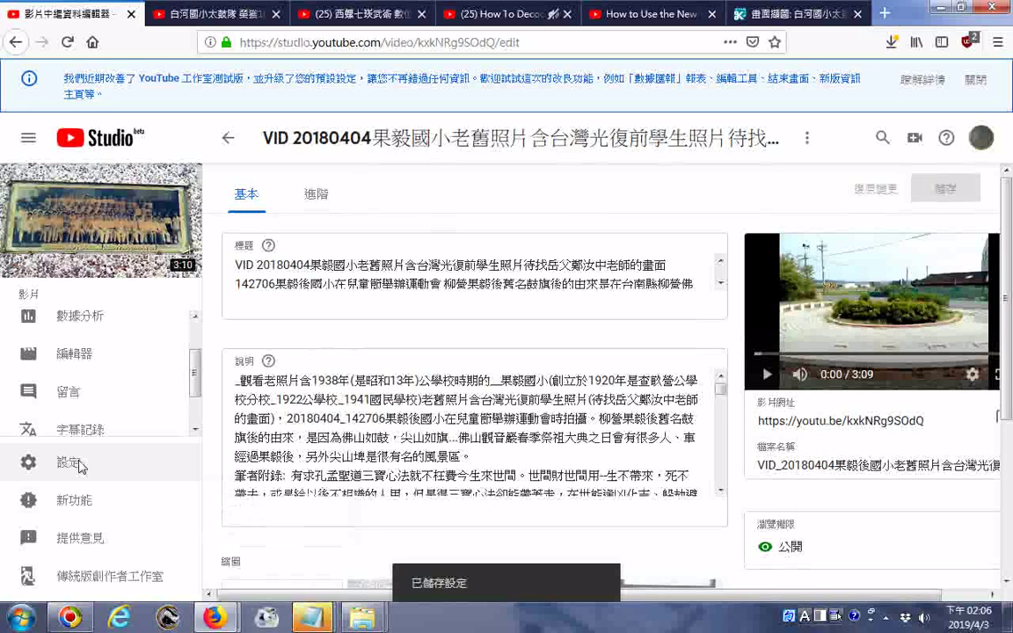
Reopen the settings and review the upload defaults (上傳預設設定), general (一般), channel (頻道) and other settings (其他設定).
left_click(77, 464)
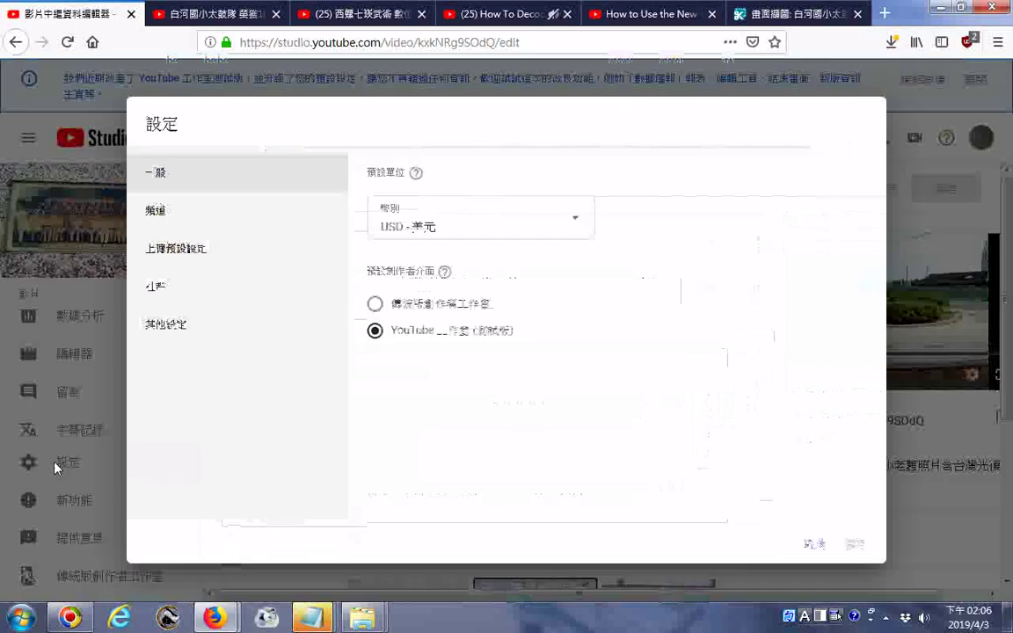
left_click(183, 262)
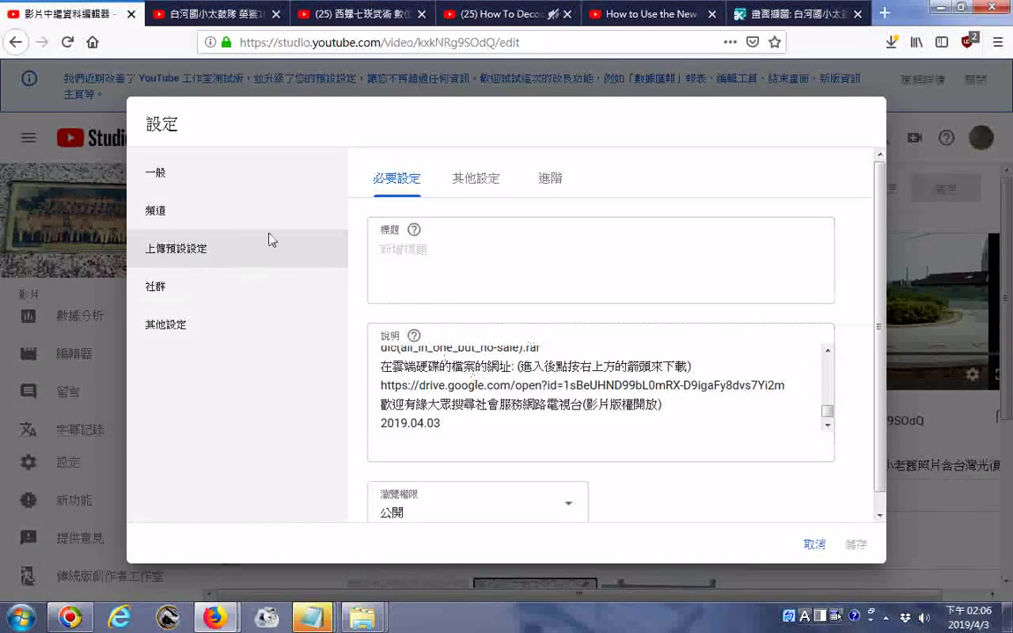
left_click(156, 174)
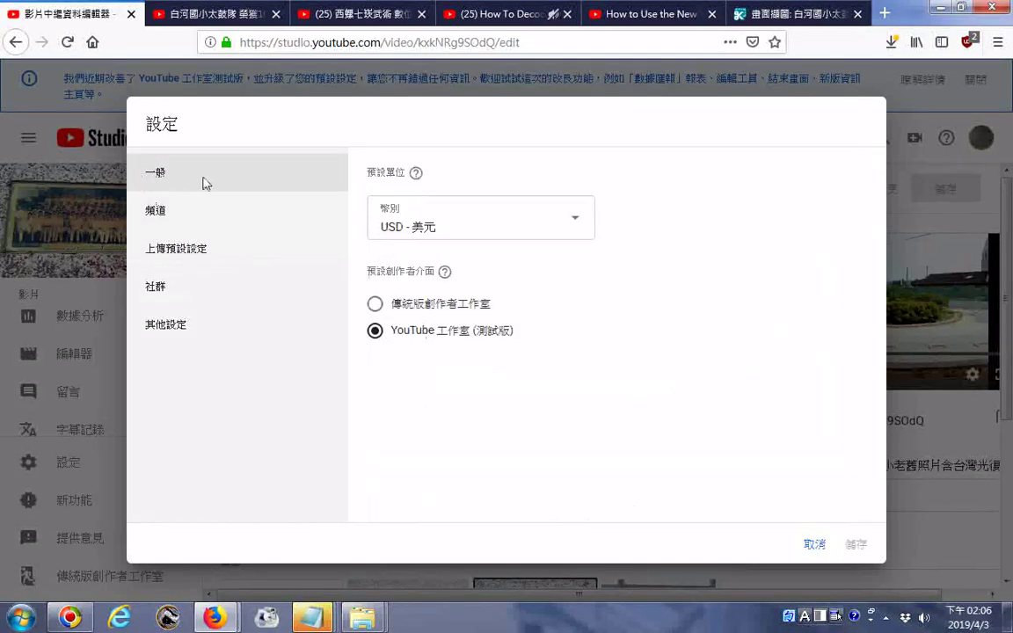
left_click(156, 215)
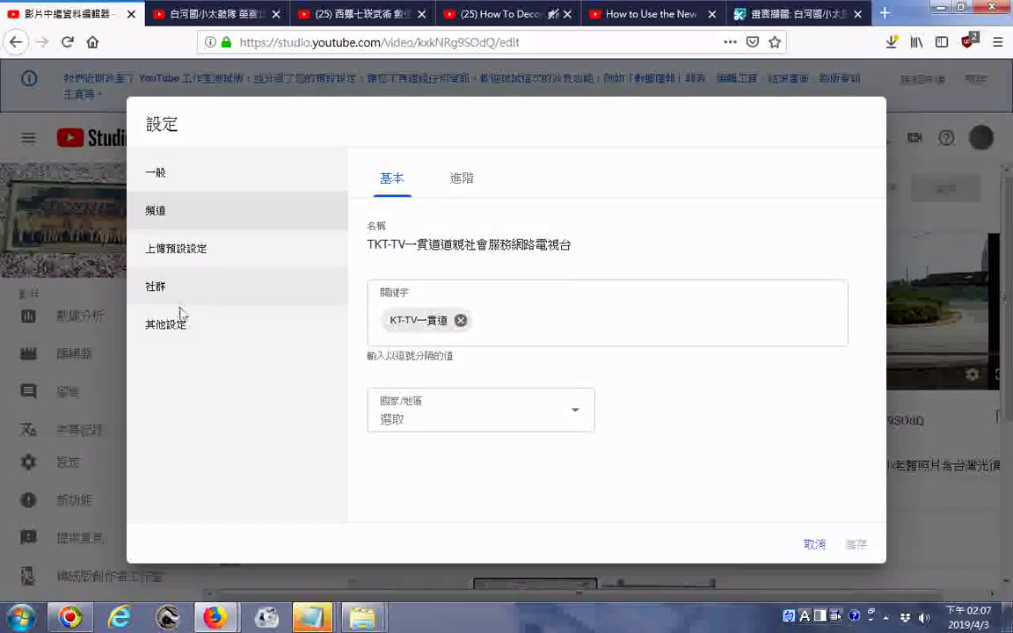
mouse_move(190, 339)
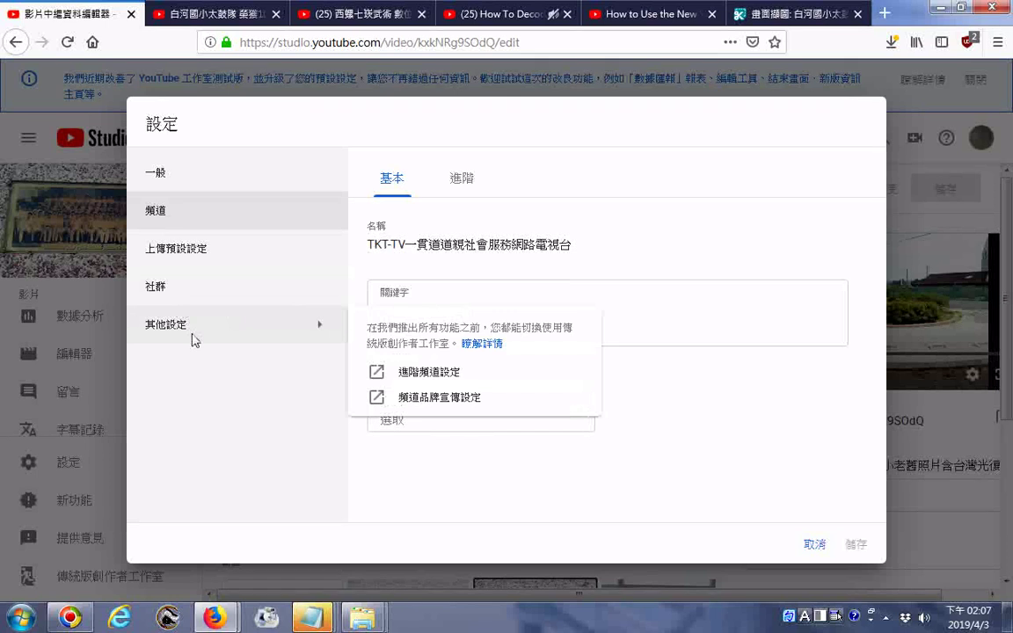
left_click_drag(431, 230, 368, 255)
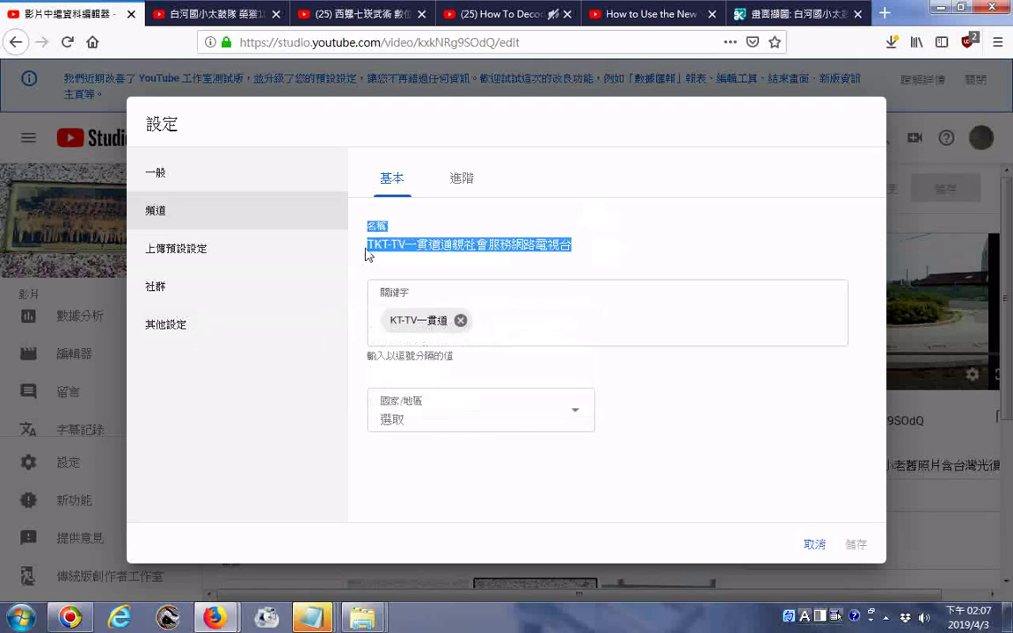
mouse_move(183, 327)
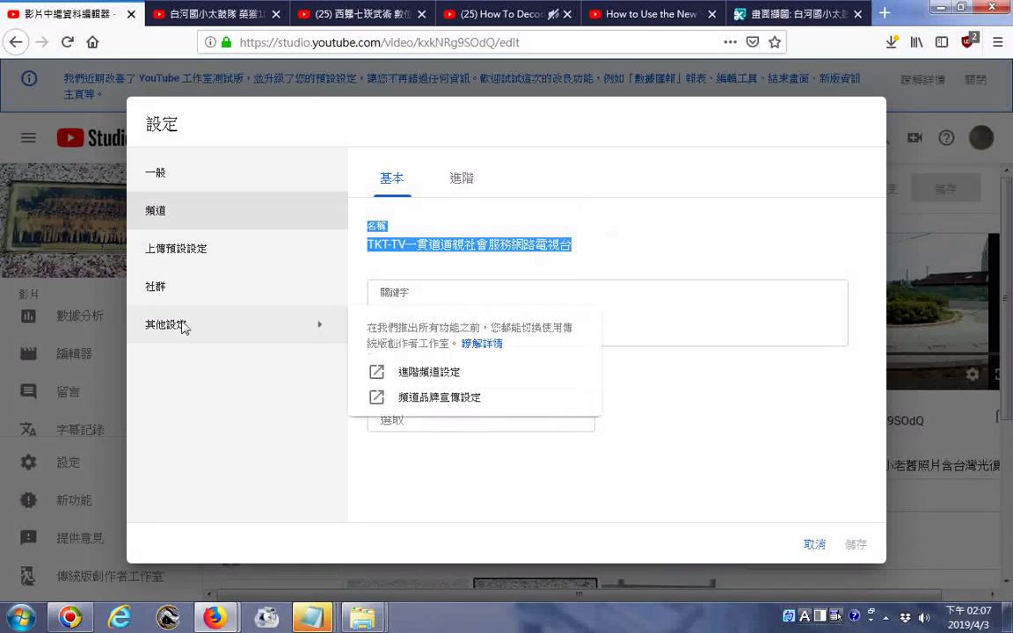